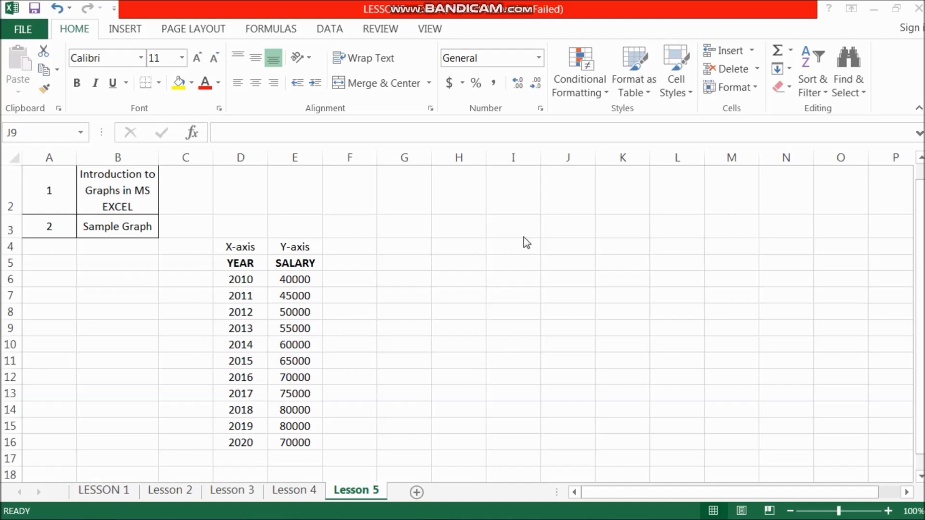
Insert a Scatter with Straight Lines and Markers chart and move it beside the year and salary table, clear of the data.
{"action": "left_click", "coordinate": [134, 197]}
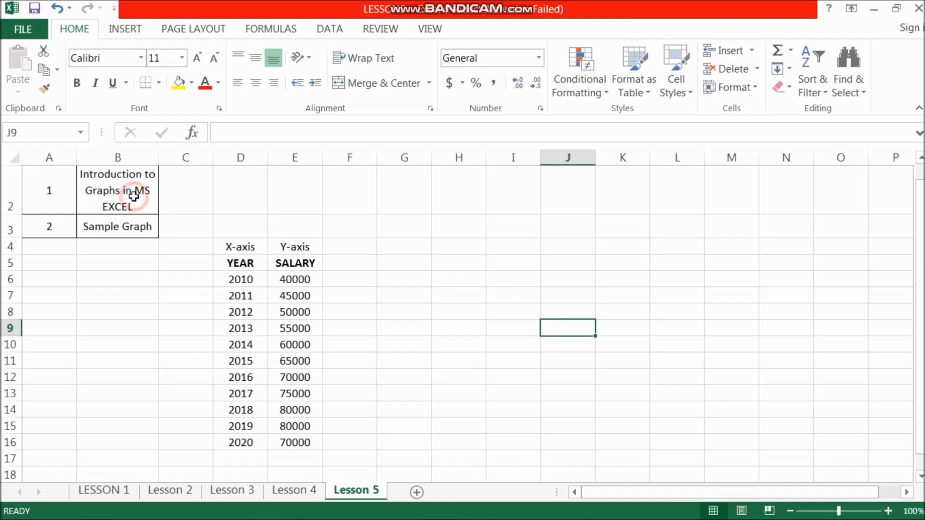
{"action": "left_click", "coordinate": [123, 228]}
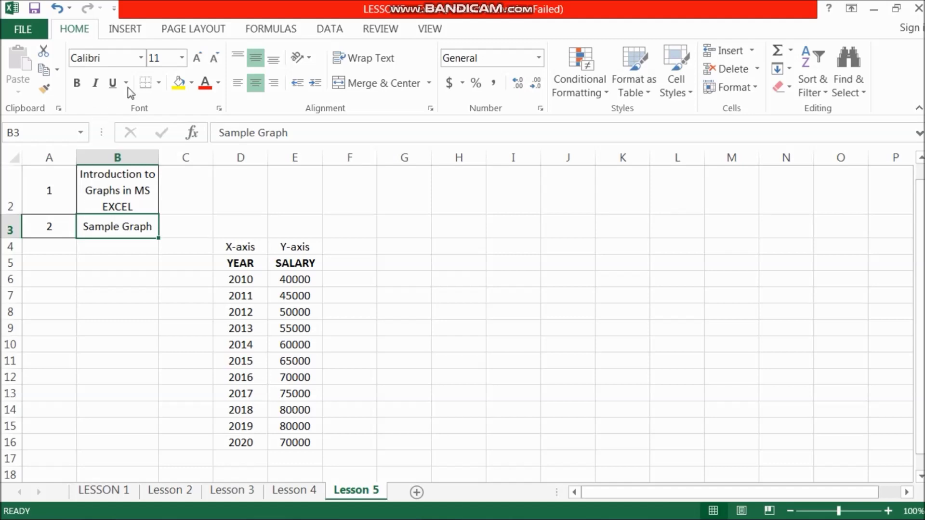
{"action": "left_click", "coordinate": [130, 31]}
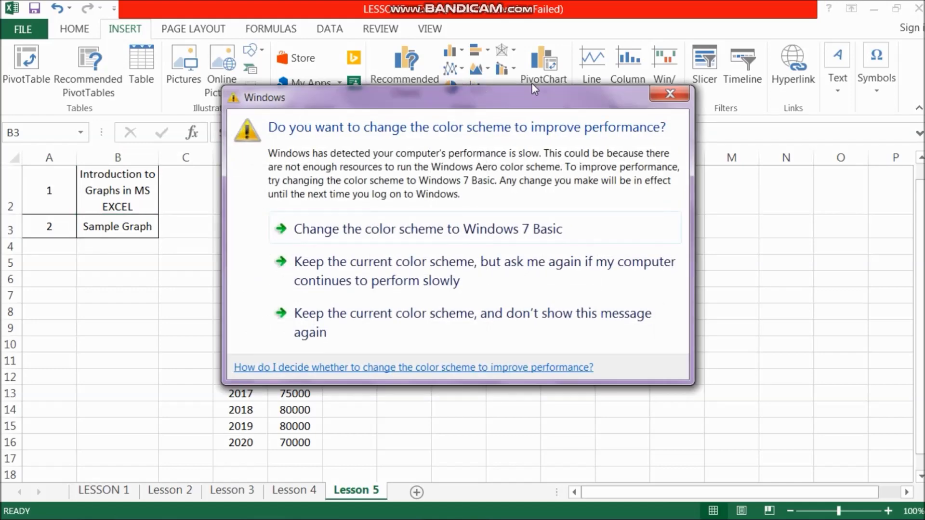
{"action": "left_click", "coordinate": [669, 97]}
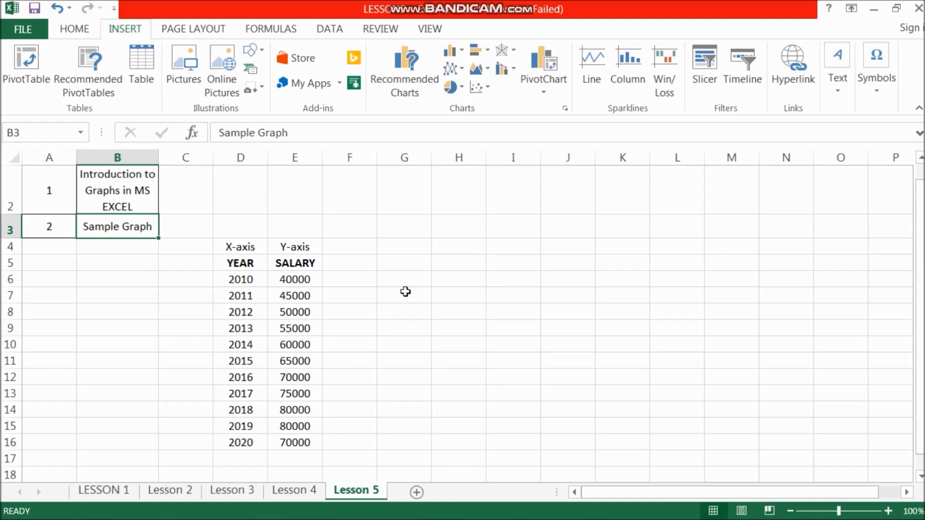
{"action": "left_click", "coordinate": [489, 88]}
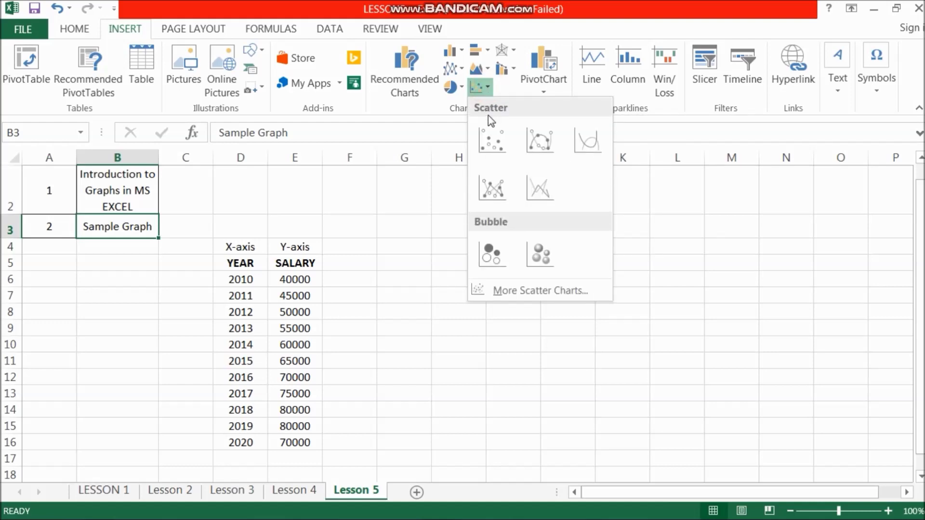
{"action": "left_click", "coordinate": [491, 195]}
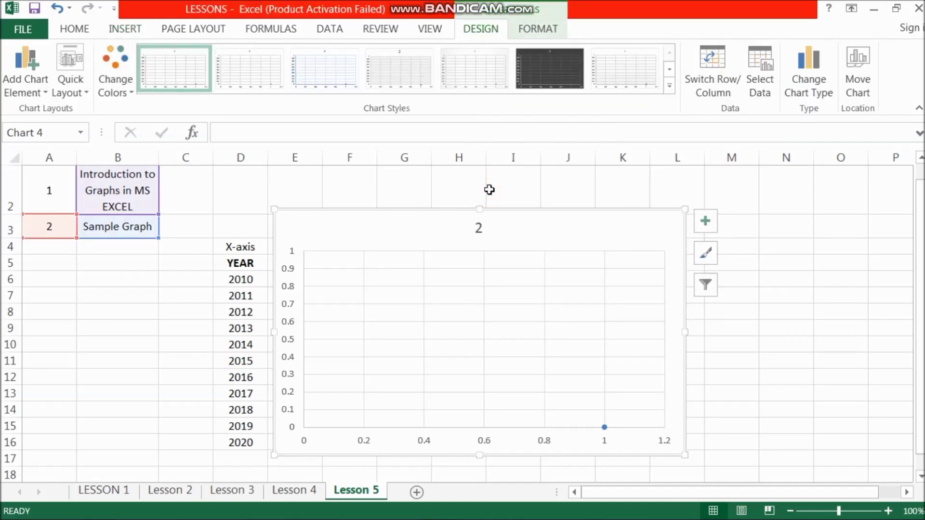
{"action": "left_click_drag", "start_coordinate": [429, 225], "coordinate": [555, 212]}
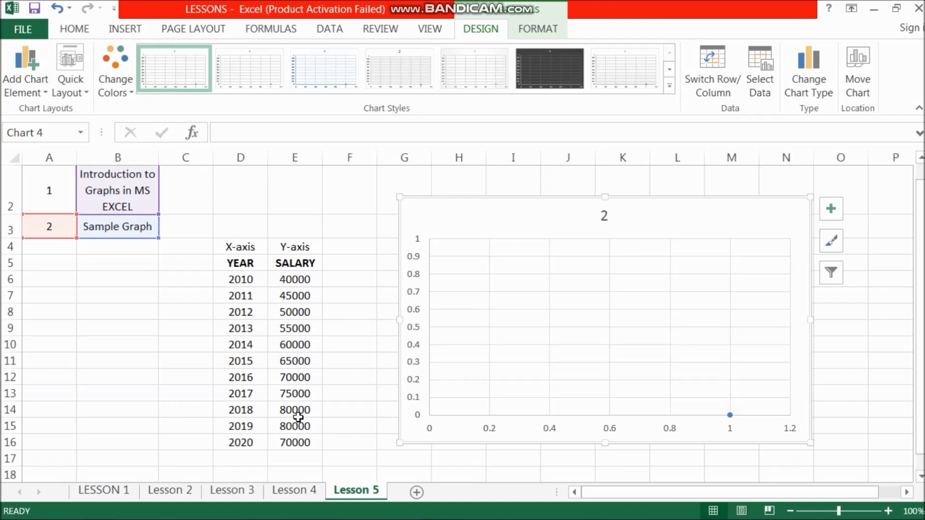
Open the chart's data source selection and remove the existing series "2".
{"action": "left_click", "coordinate": [291, 357]}
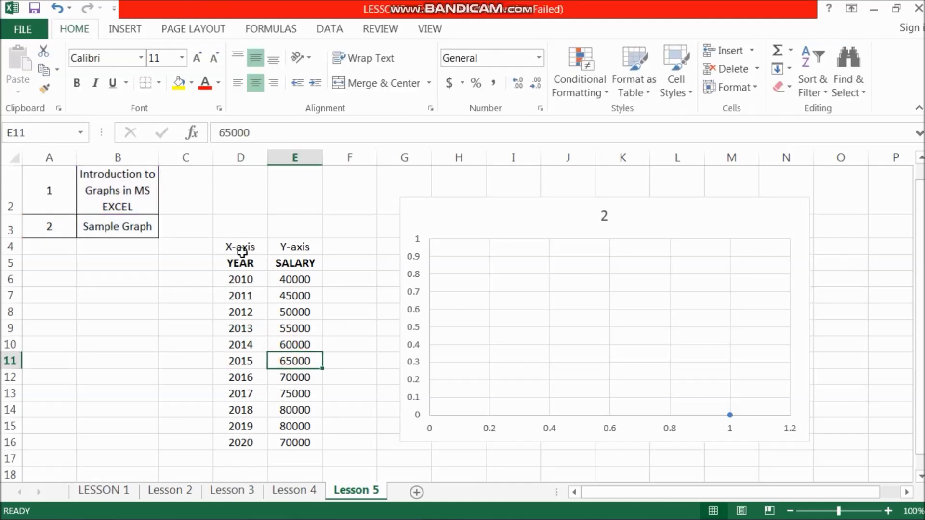
{"action": "left_click", "coordinate": [244, 276]}
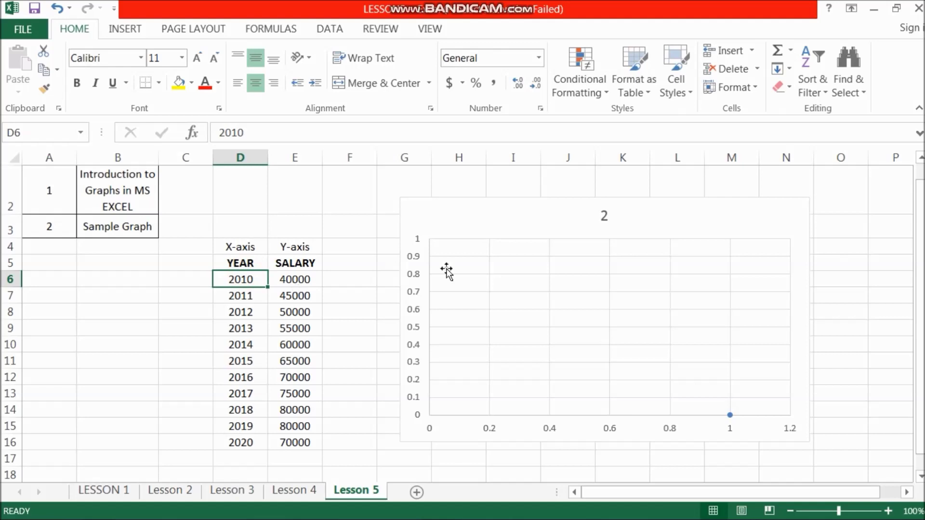
{"action": "left_click", "coordinate": [487, 223]}
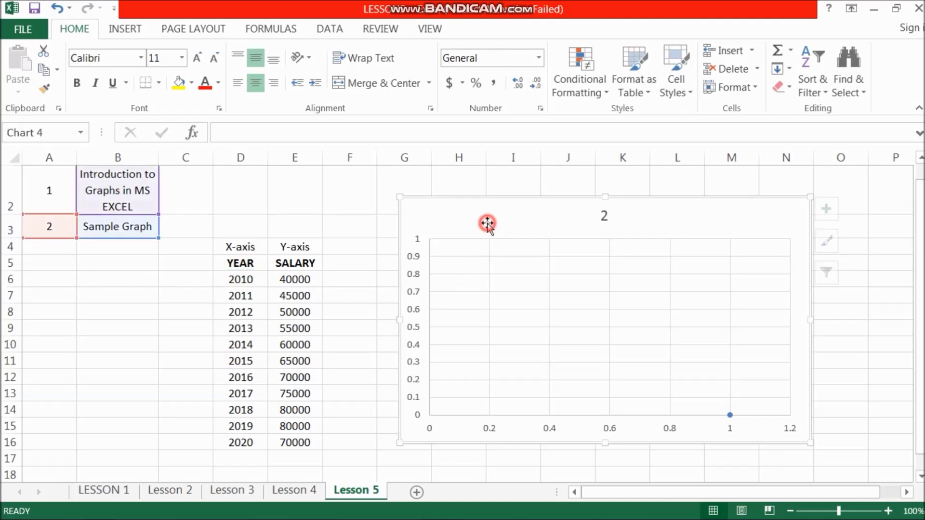
{"action": "right_click", "coordinate": [487, 223]}
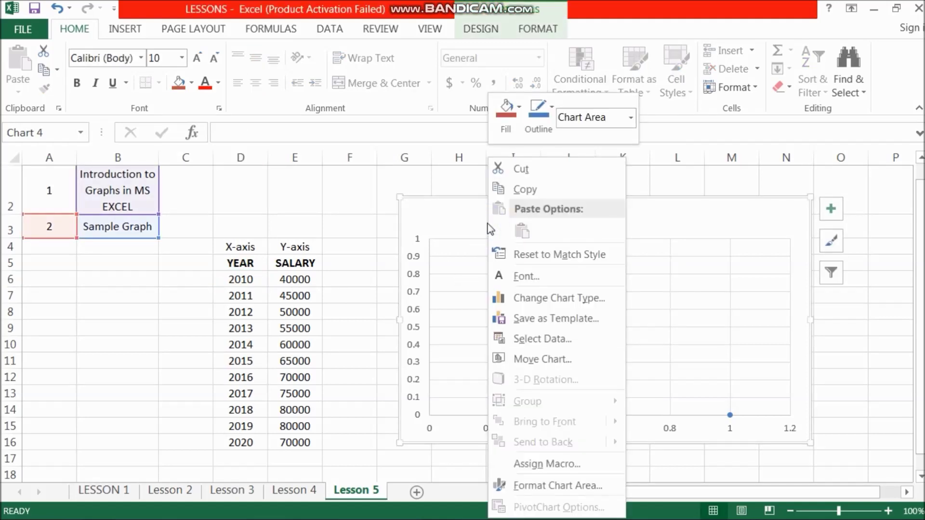
{"action": "left_click", "coordinate": [539, 341]}
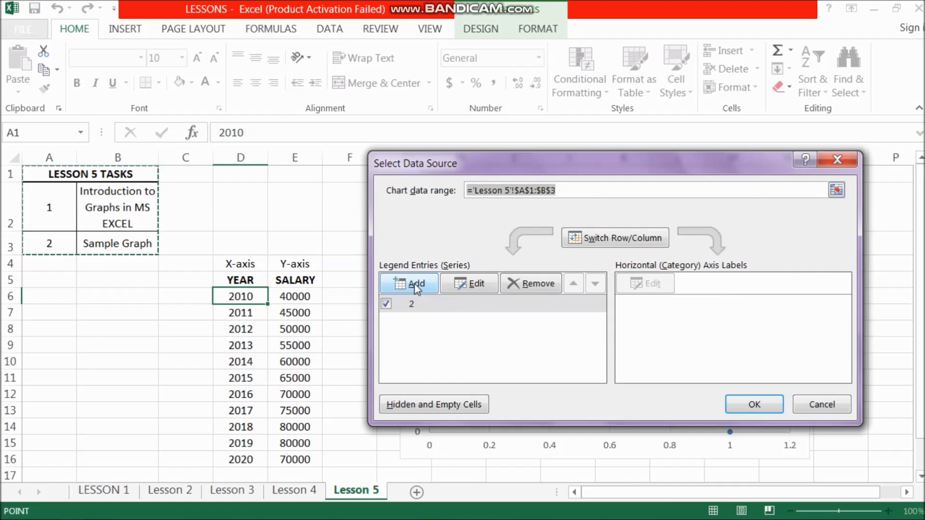
{"action": "left_click", "coordinate": [386, 304]}
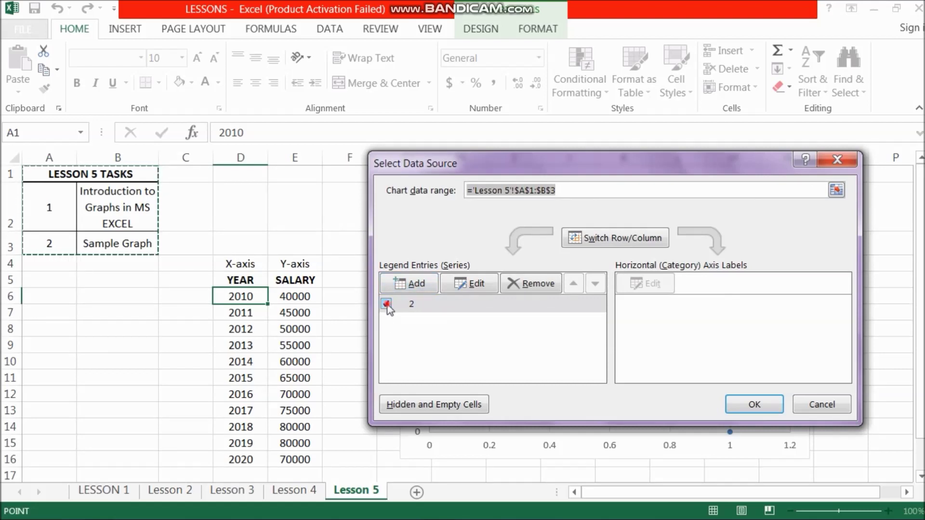
{"action": "left_click", "coordinate": [422, 304]}
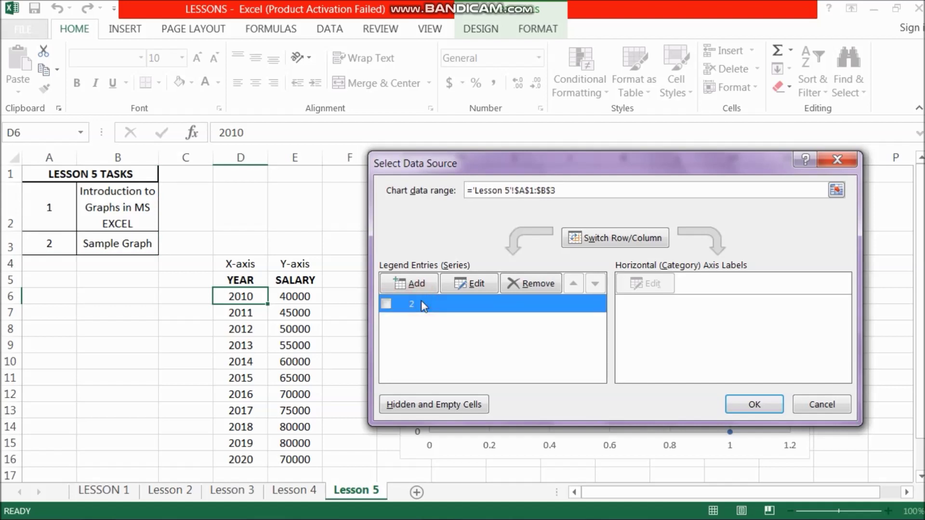
{"action": "left_click", "coordinate": [536, 286]}
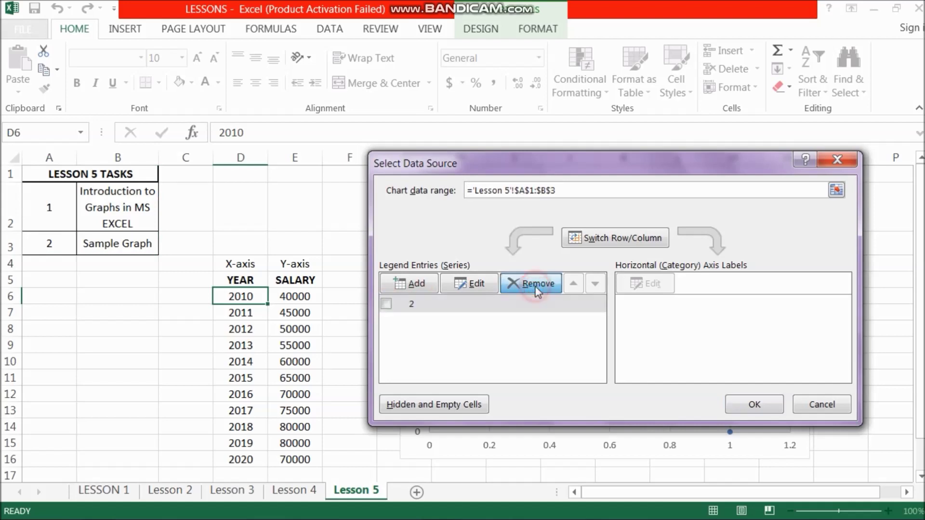
Add a series named "Year VS Salary" with the years in D6:D16 as its X values.
{"action": "left_click", "coordinate": [415, 283]}
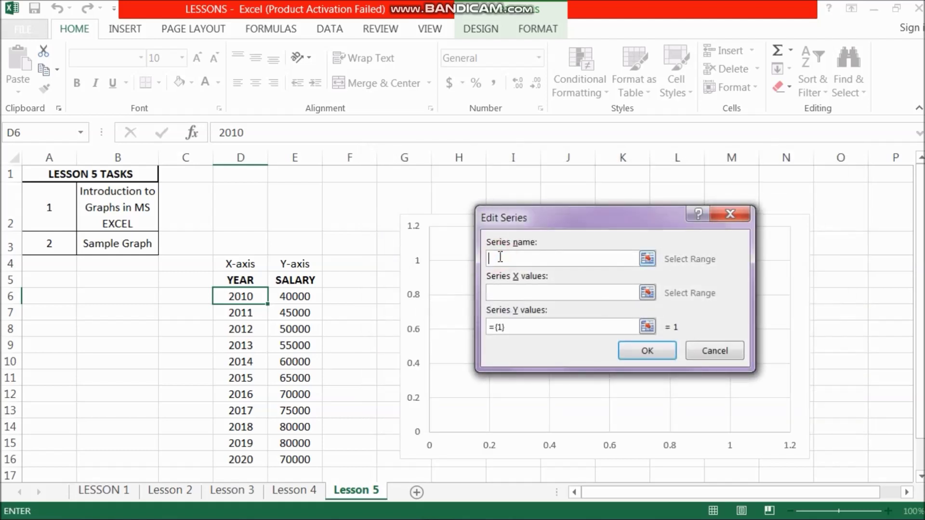
{"action": "type", "text": "YAE"}
{"action": "type", "text": "r VS Salary"}
{"action": "left_click", "coordinate": [530, 292]}
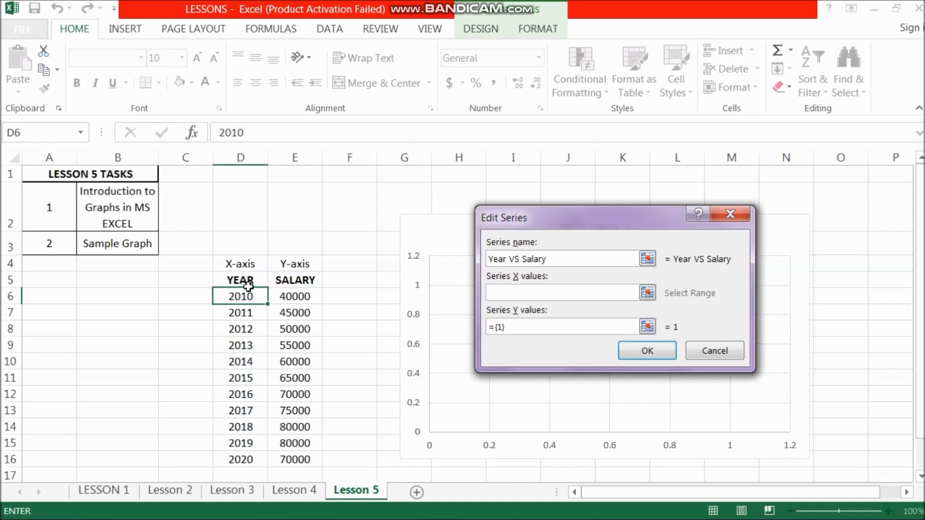
{"action": "left_click_drag", "start_coordinate": [249, 295], "coordinate": [247, 459]}
Set the series Y values to the salaries in E6:E16 and apply the new data source to the chart.
{"action": "left_click", "coordinate": [528, 325]}
{"action": "left_click_drag", "start_coordinate": [528, 325], "coordinate": [490, 333]}
{"action": "key", "text": "BackSpace"}
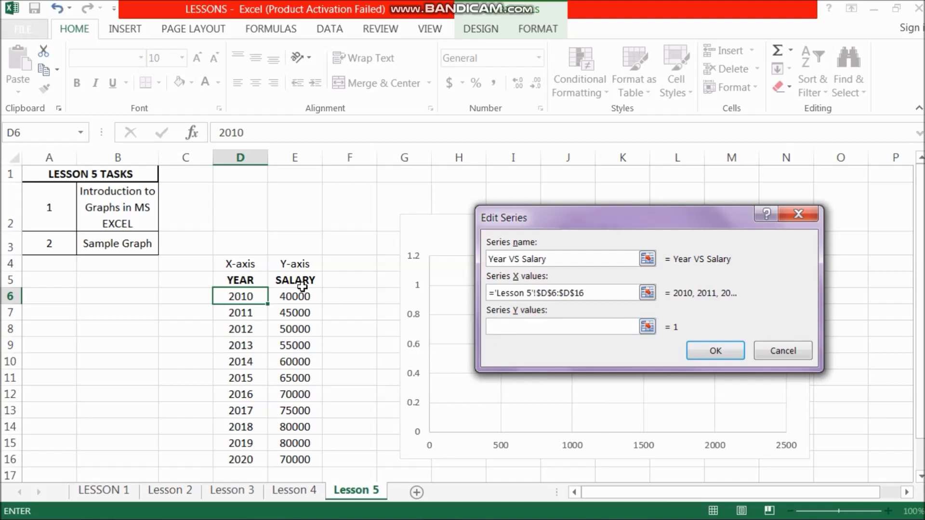
{"action": "left_click_drag", "start_coordinate": [304, 295], "coordinate": [296, 456]}
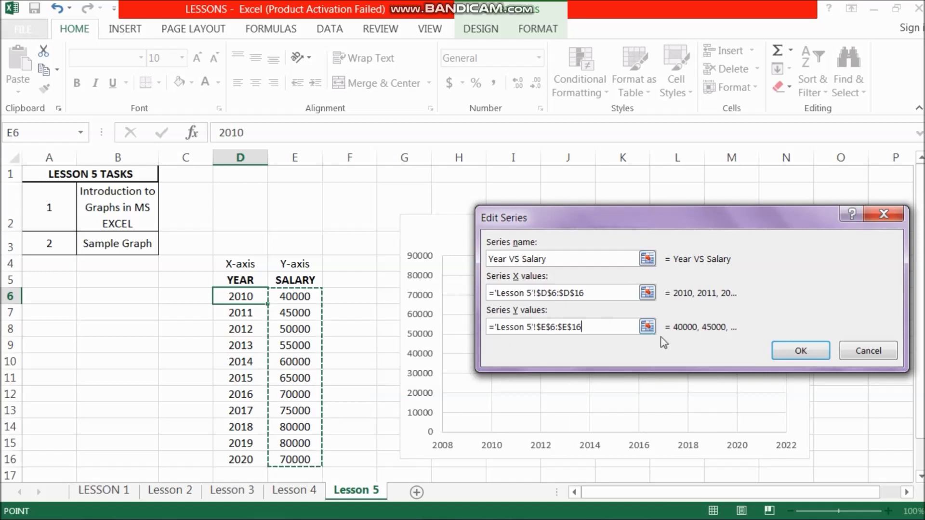
{"action": "left_click", "coordinate": [797, 353]}
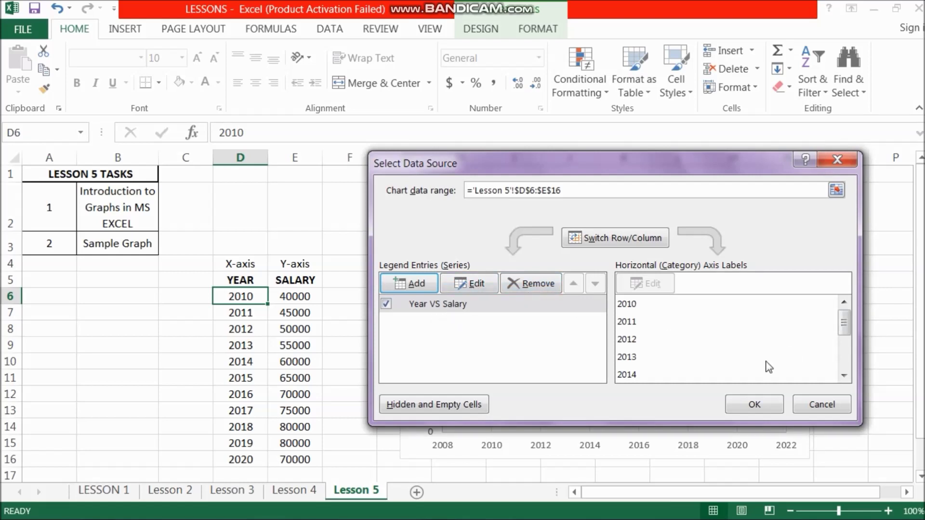
{"action": "left_click", "coordinate": [763, 403]}
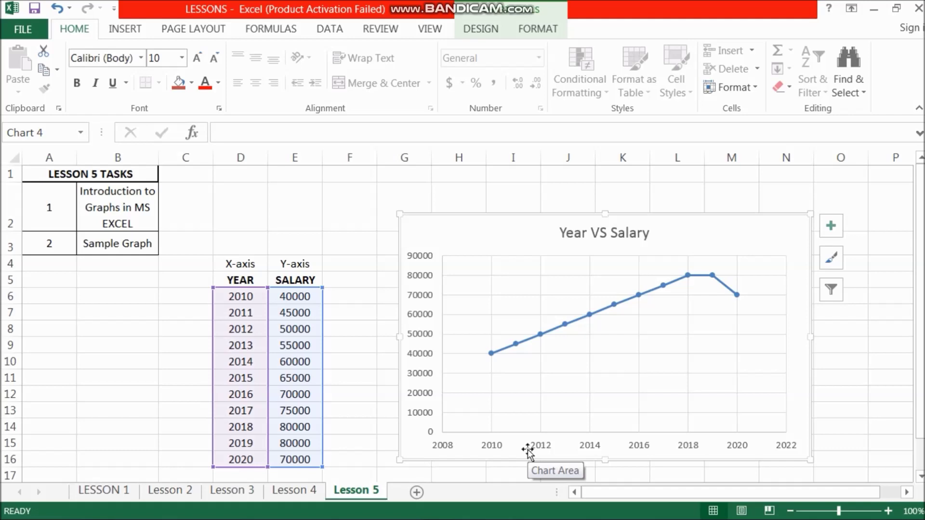
Set the chart's horizontal axis bounds to a minimum of 2010 and a maximum of 2020.
{"action": "left_click", "coordinate": [493, 444]}
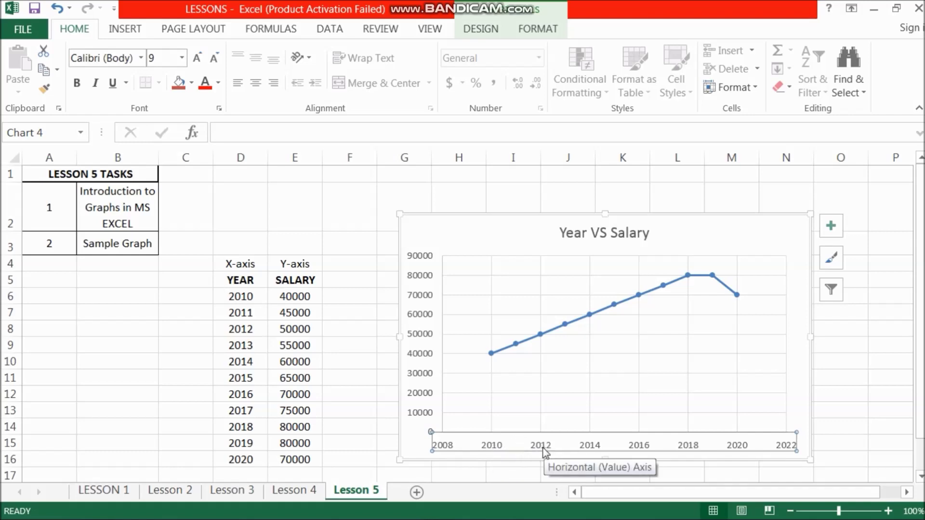
{"action": "left_click", "coordinate": [422, 371]}
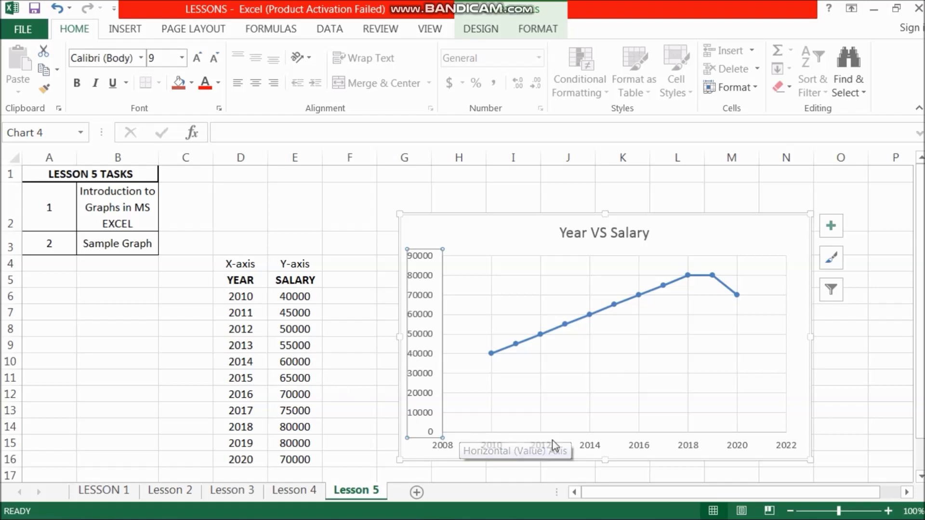
{"action": "left_click", "coordinate": [594, 446]}
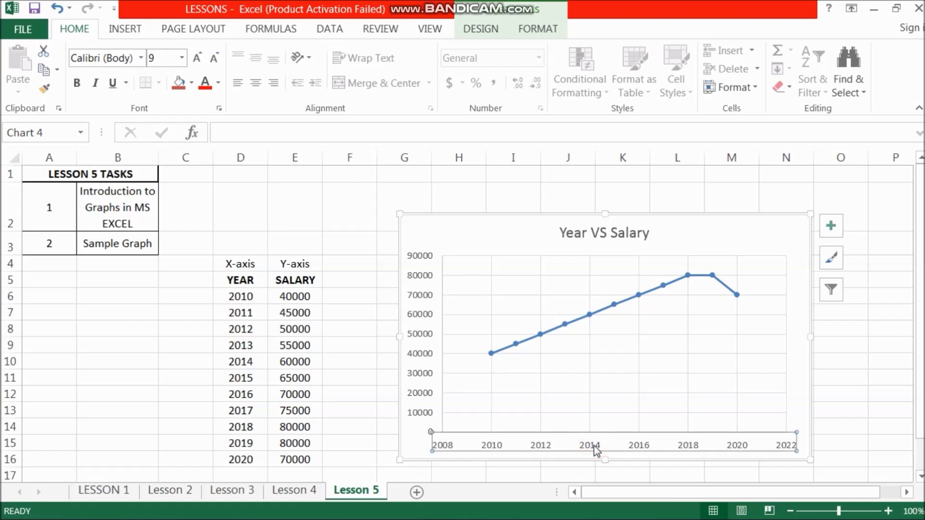
{"action": "right_click", "coordinate": [594, 446]}
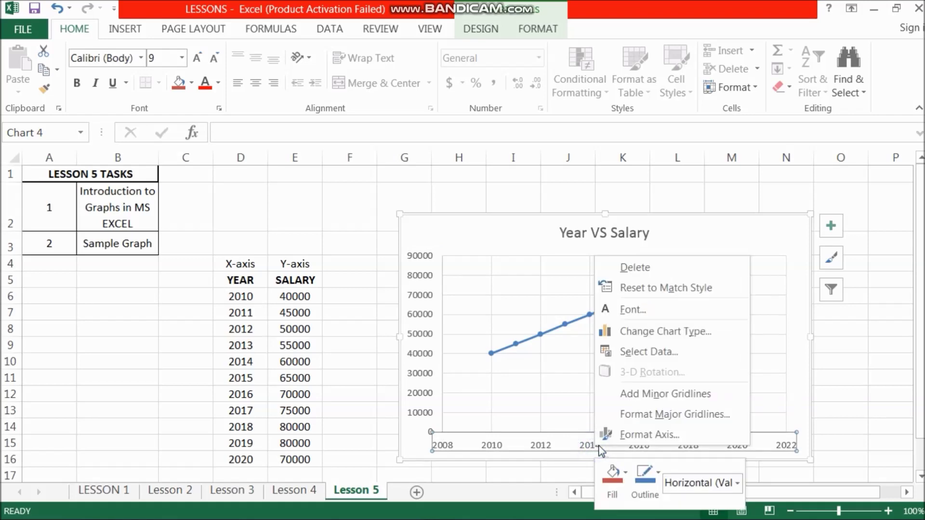
{"action": "left_click", "coordinate": [638, 435]}
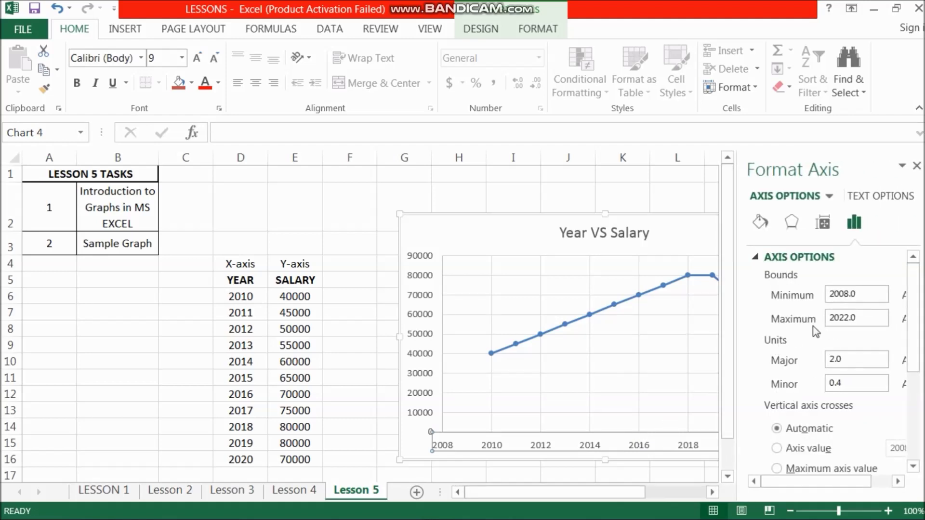
{"action": "left_click", "coordinate": [862, 294]}
{"action": "left_click_drag", "start_coordinate": [862, 293], "coordinate": [821, 297]}
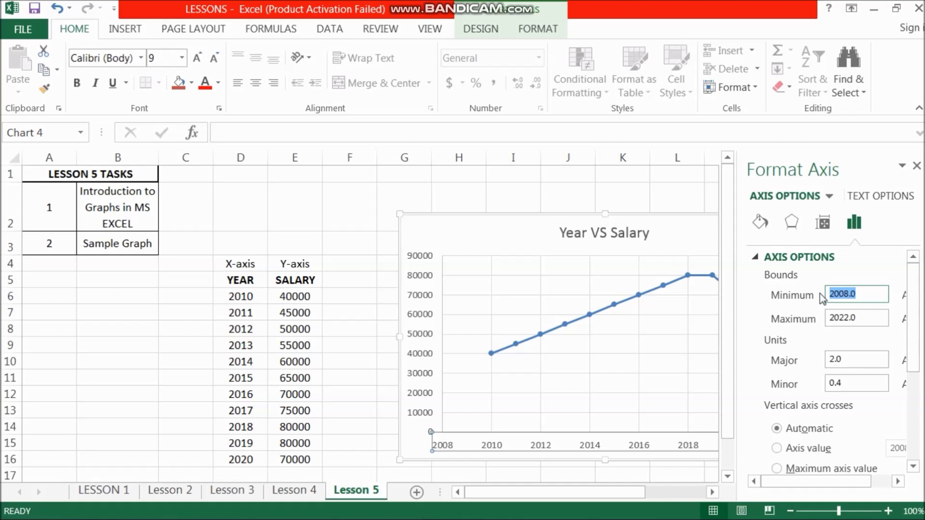
{"action": "type", "text": "2010"}
{"action": "left_click", "coordinate": [867, 318]}
{"action": "left_click_drag", "start_coordinate": [860, 319], "coordinate": [823, 321]}
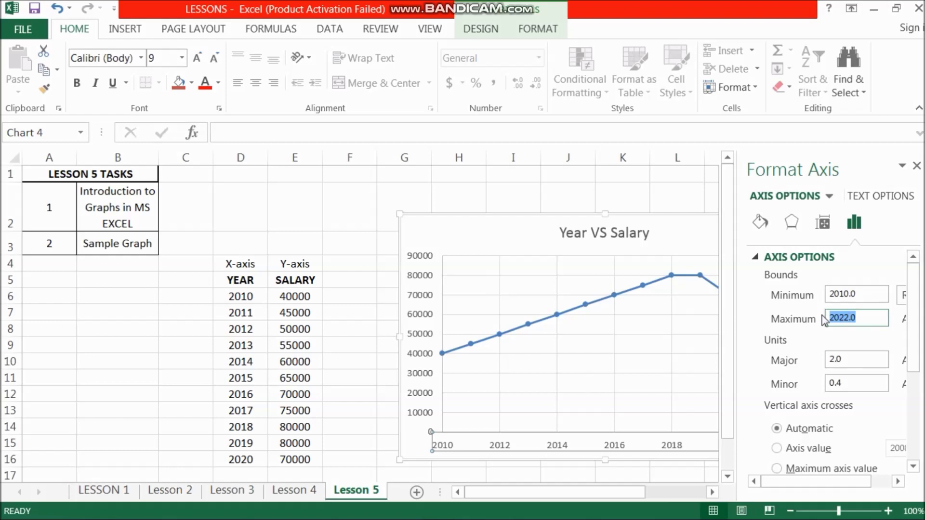
{"action": "type", "text": "2020"}
Set the horizontal axis major unit to 1 and close the axis formatting options.
{"action": "left_click", "coordinate": [850, 359]}
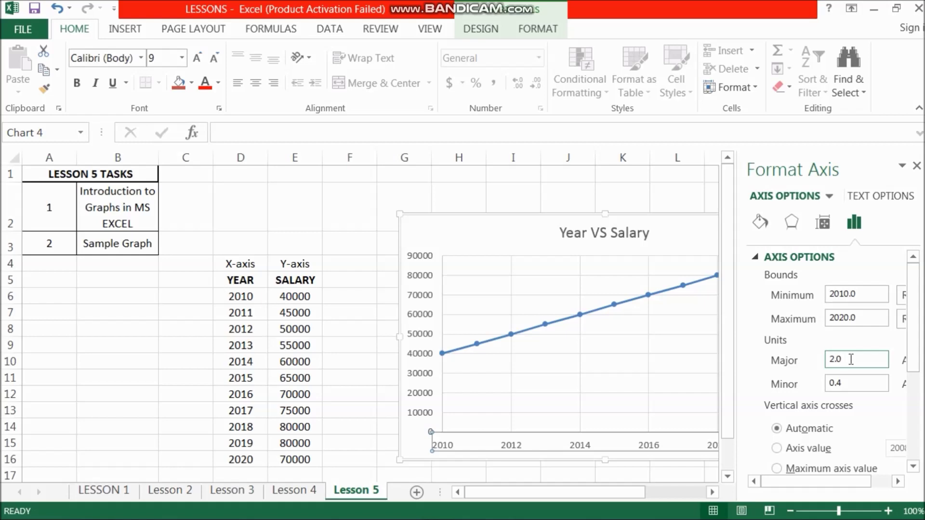
{"action": "left_click_drag", "start_coordinate": [850, 359], "coordinate": [825, 364]}
{"action": "type", "text": "1"}
{"action": "left_click", "coordinate": [854, 383]}
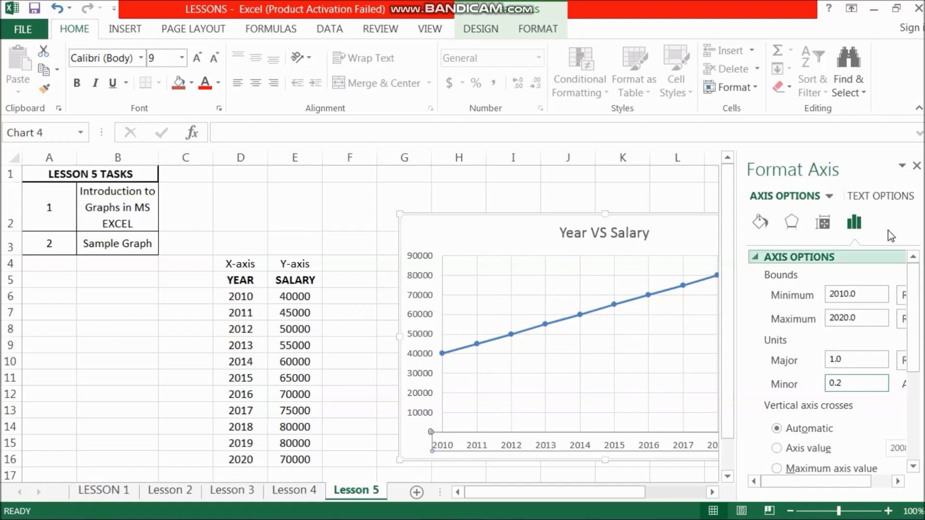
{"action": "left_click", "coordinate": [916, 166]}
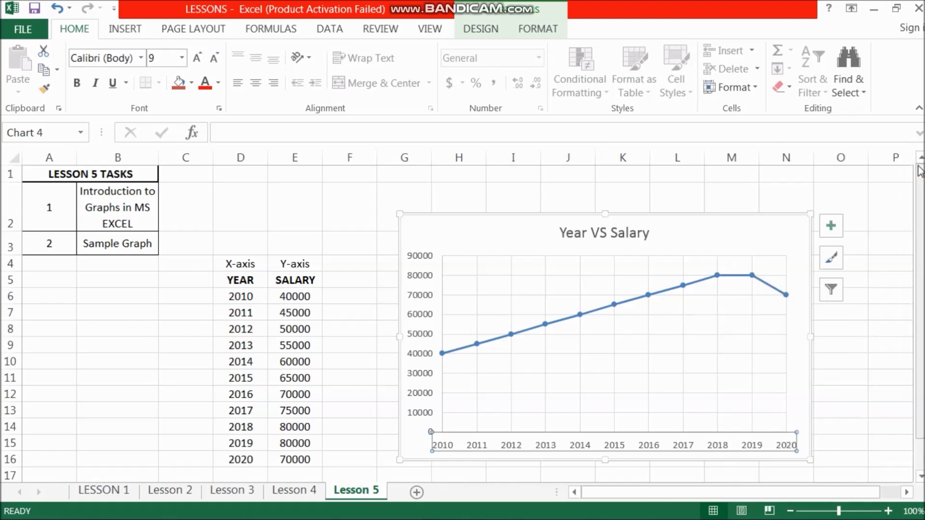
{"action": "scroll", "coordinate": [799, 330], "scroll_direction": "down", "scroll_amount": 1}
{"action": "scroll", "coordinate": [841, 332], "scroll_direction": "up", "scroll_amount": 1}
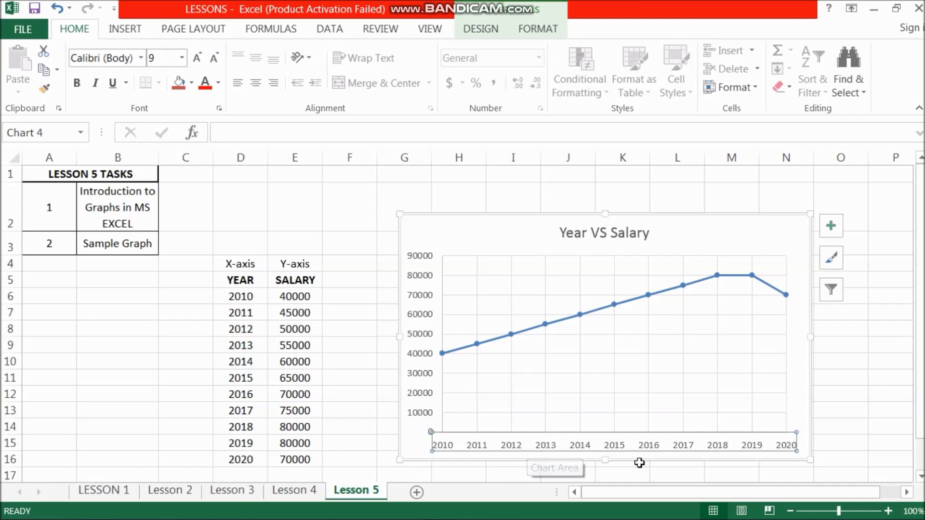
Set the minimum bound of the chart's vertical axis to 40000.
{"action": "left_click", "coordinate": [425, 375]}
{"action": "right_click", "coordinate": [427, 379]}
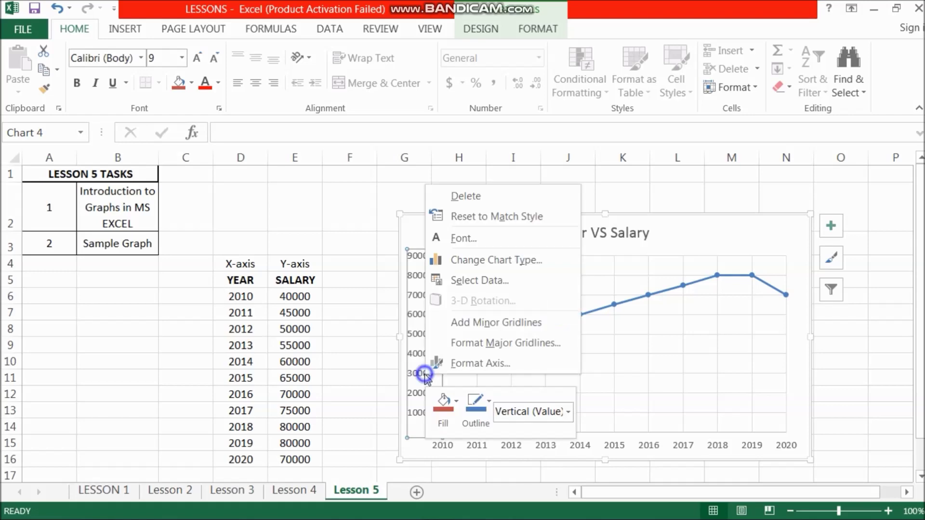
{"action": "left_click", "coordinate": [463, 363]}
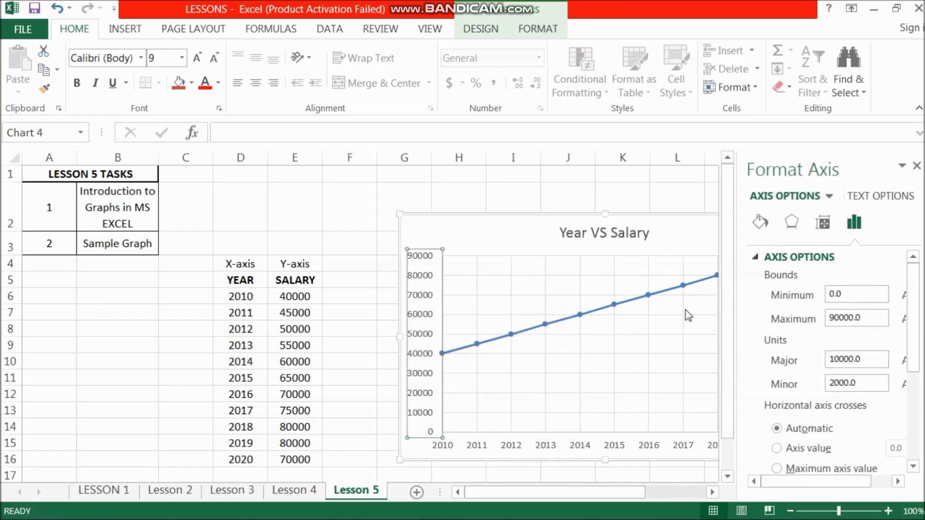
{"action": "left_click", "coordinate": [851, 294]}
{"action": "double_click", "coordinate": [851, 295]}
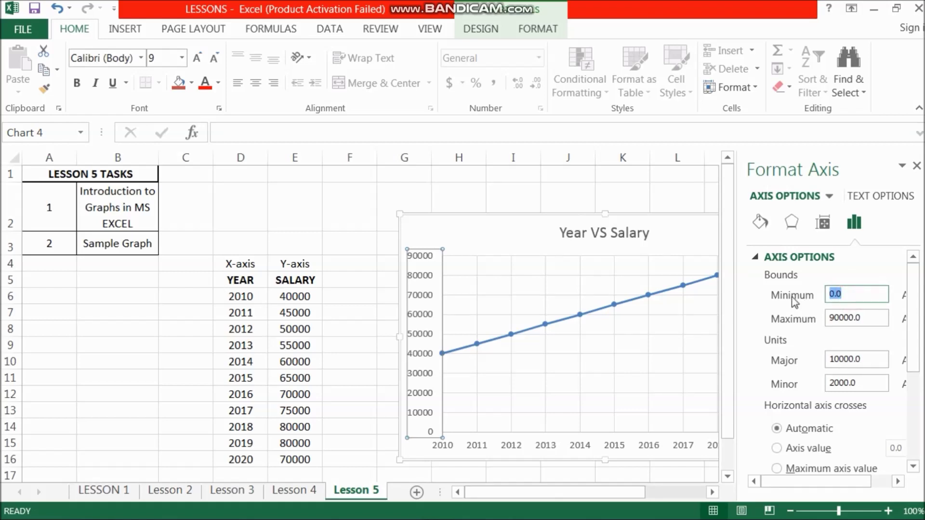
{"action": "type", "text": "40000"}
Set the vertical axis maximum bound to 80000 and close the axis formatting options.
{"action": "left_click", "coordinate": [877, 318]}
{"action": "left_click", "coordinate": [875, 319]}
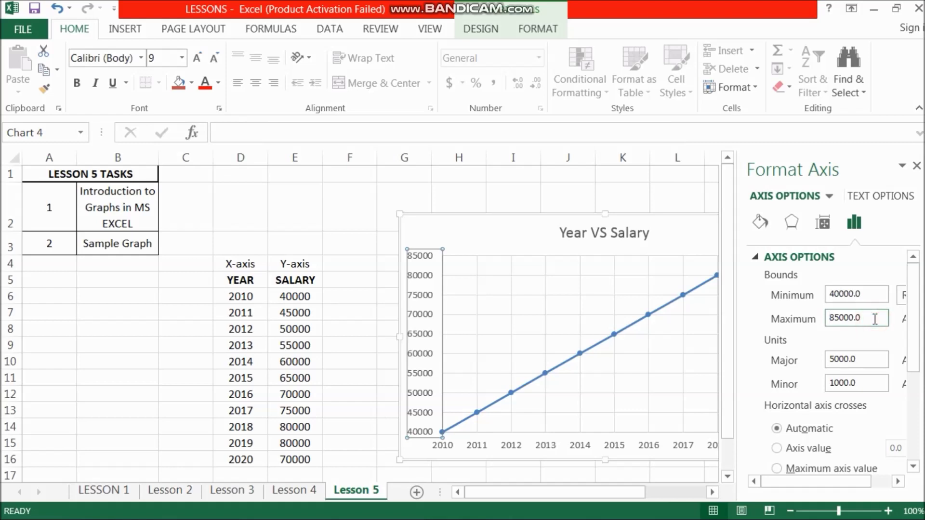
{"action": "left_click_drag", "start_coordinate": [874, 319], "coordinate": [830, 321]}
{"action": "type", "text": "6000"}
{"action": "key", "text": "BackSpace"}
{"action": "key", "text": "BackSpace"}
{"action": "type", "text": "000"}
{"action": "left_click", "coordinate": [867, 360]}
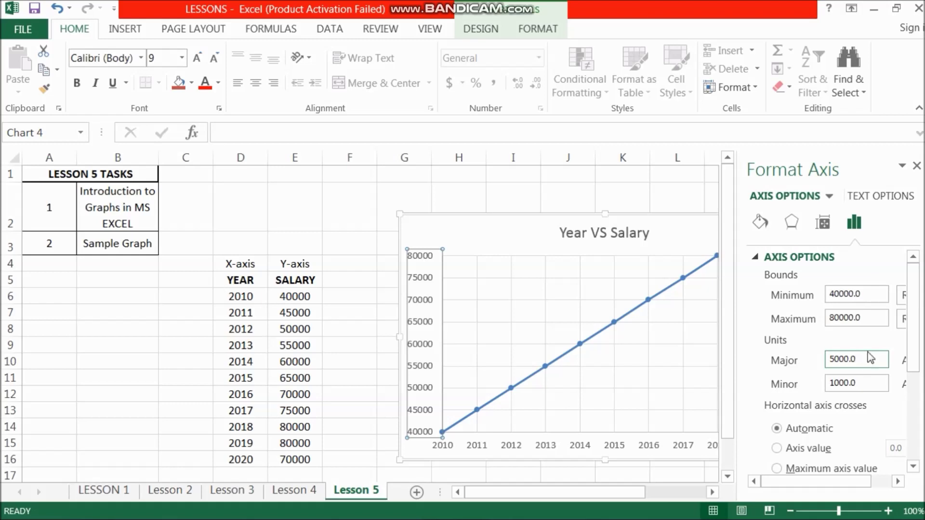
{"action": "left_click", "coordinate": [916, 167]}
{"action": "left_click", "coordinate": [870, 274]}
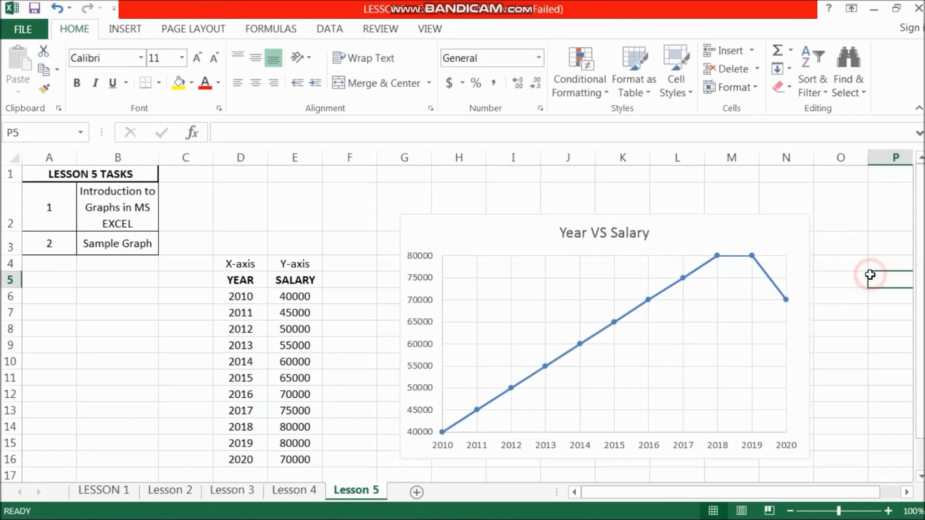
Examine the plotted points and both axes of the Year VS Salary chart against the year and salary values in D6:E16.
{"action": "scroll", "coordinate": [571, 404], "scroll_direction": "down", "scroll_amount": 1}
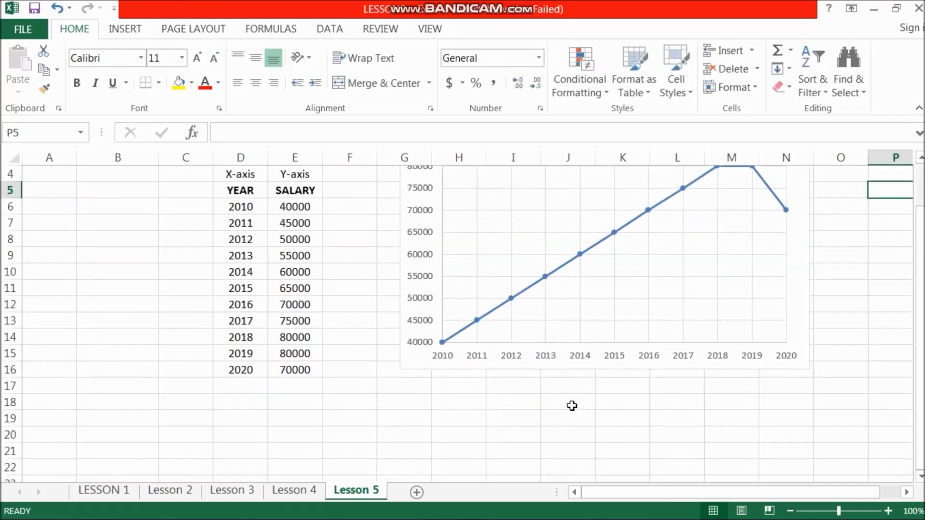
{"action": "left_click_drag", "start_coordinate": [919, 322], "coordinate": [919, 311]}
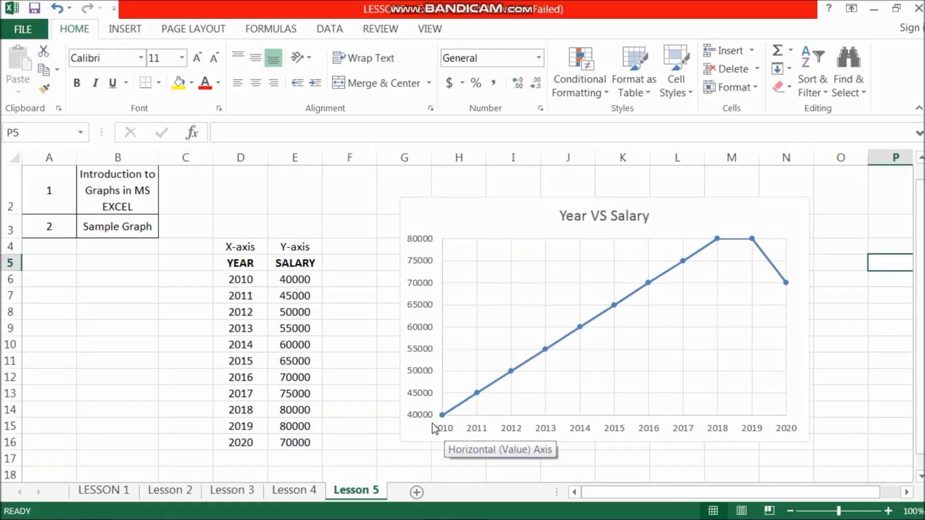
{"action": "mouse_move", "coordinate": [443, 419]}
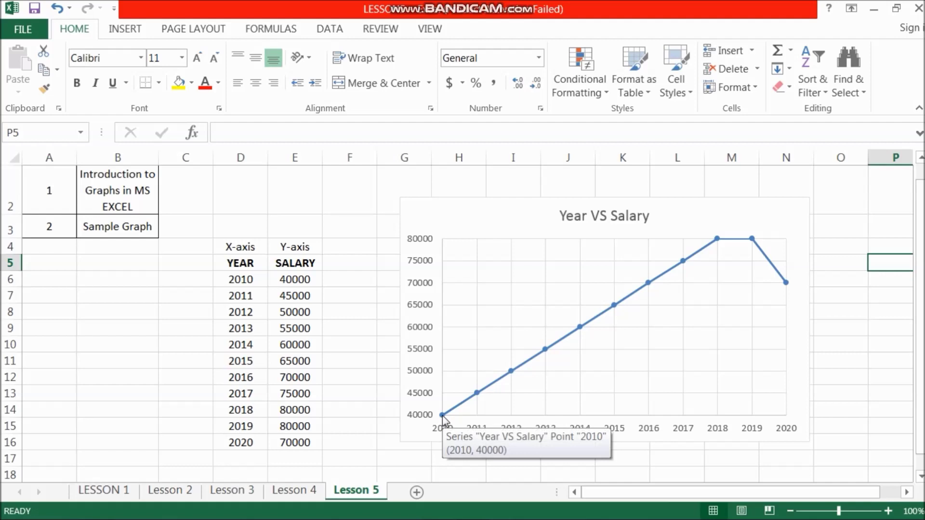
{"action": "left_click", "coordinate": [249, 282]}
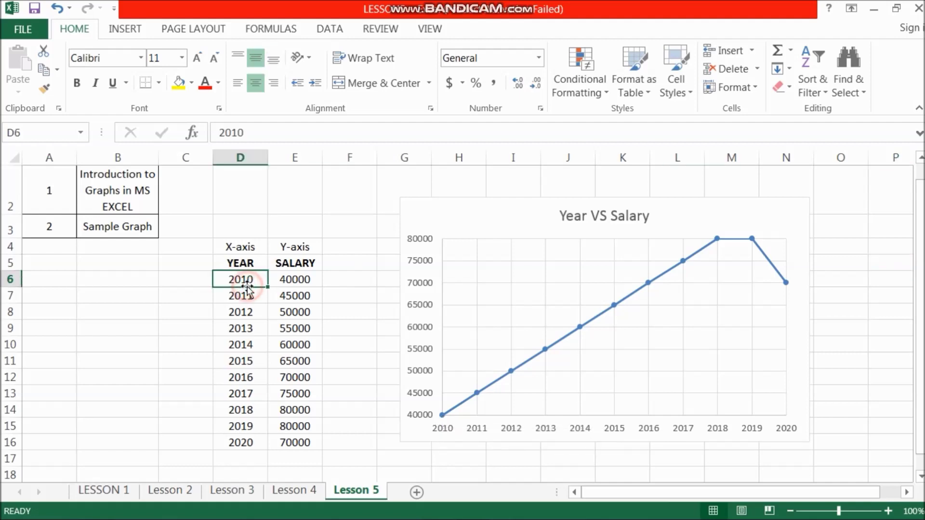
{"action": "left_click", "coordinate": [293, 281]}
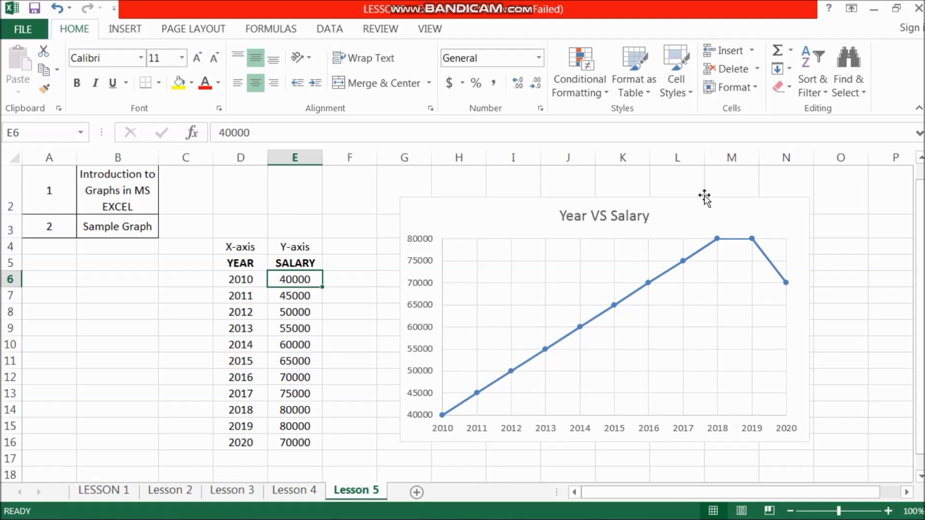
{"action": "left_click", "coordinate": [718, 240]}
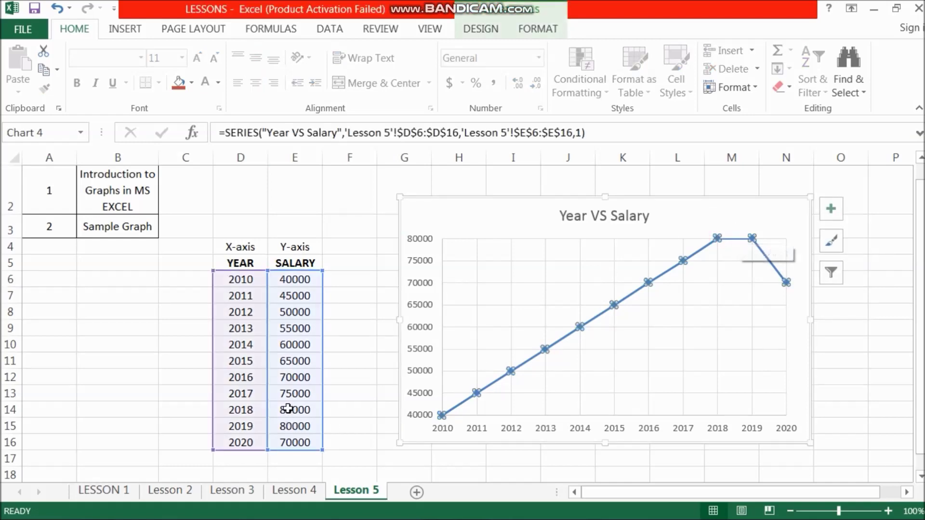
{"action": "left_click", "coordinate": [472, 226]}
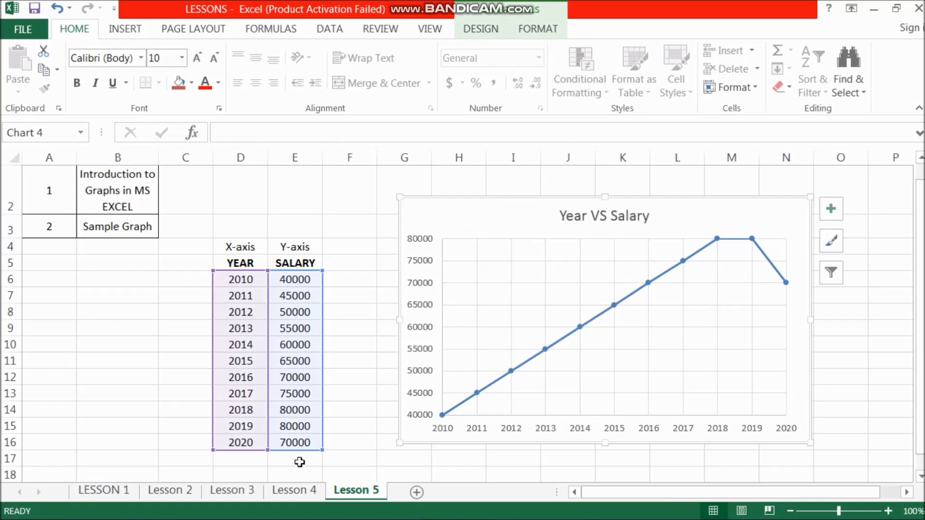
{"action": "left_click", "coordinate": [361, 407]}
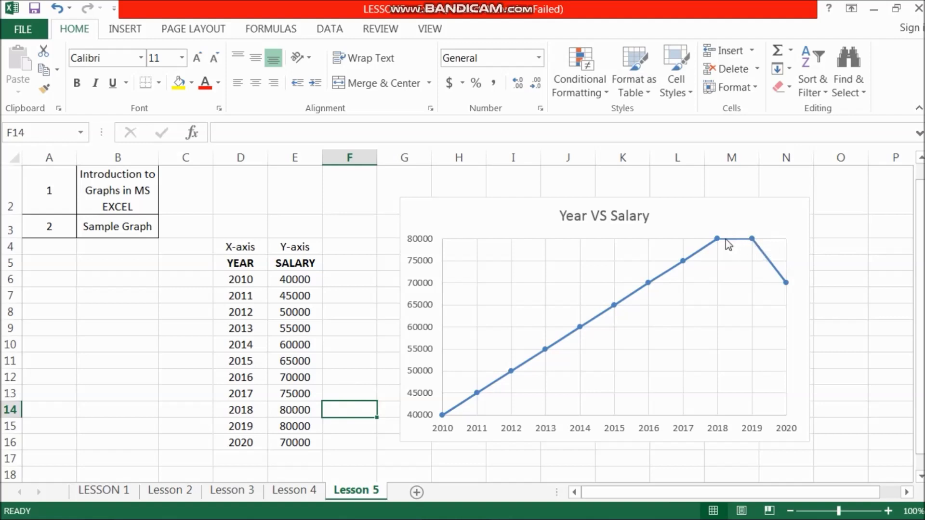
{"action": "mouse_move", "coordinate": [753, 239]}
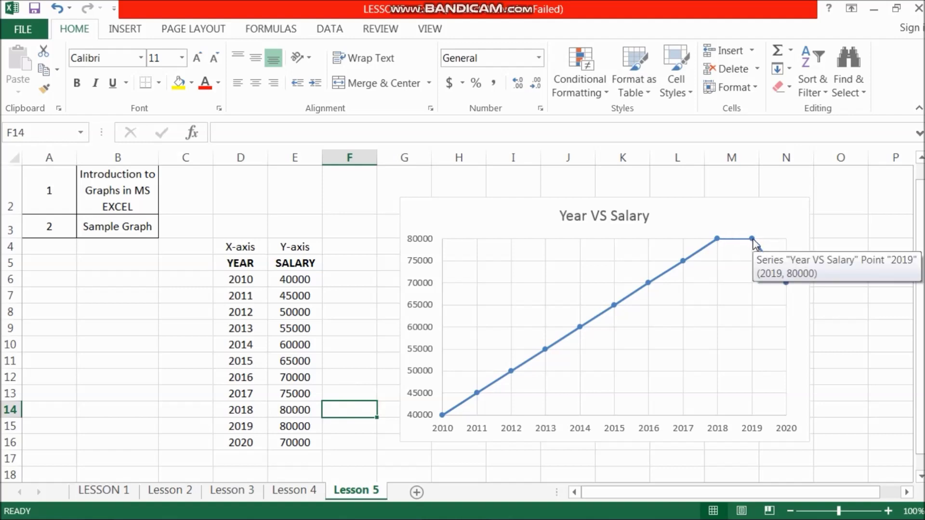
{"action": "left_click", "coordinate": [291, 444]}
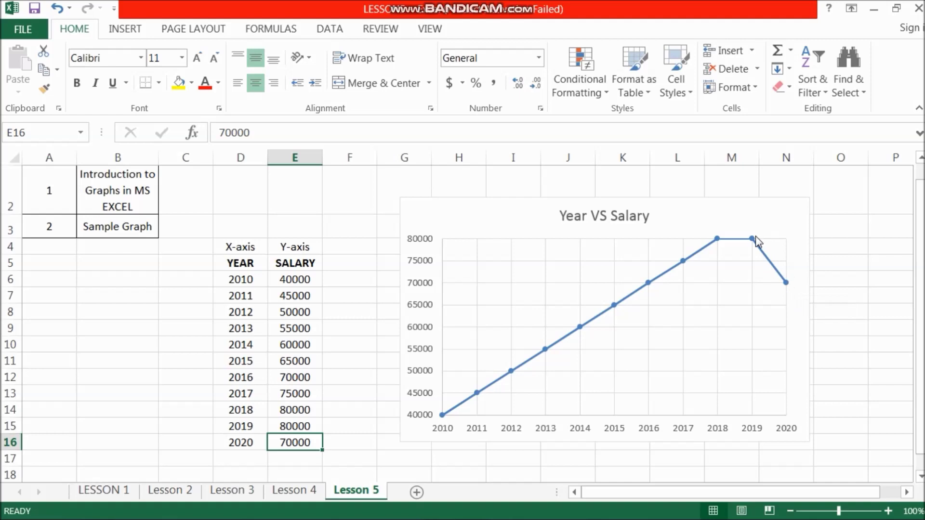
{"action": "mouse_move", "coordinate": [751, 239]}
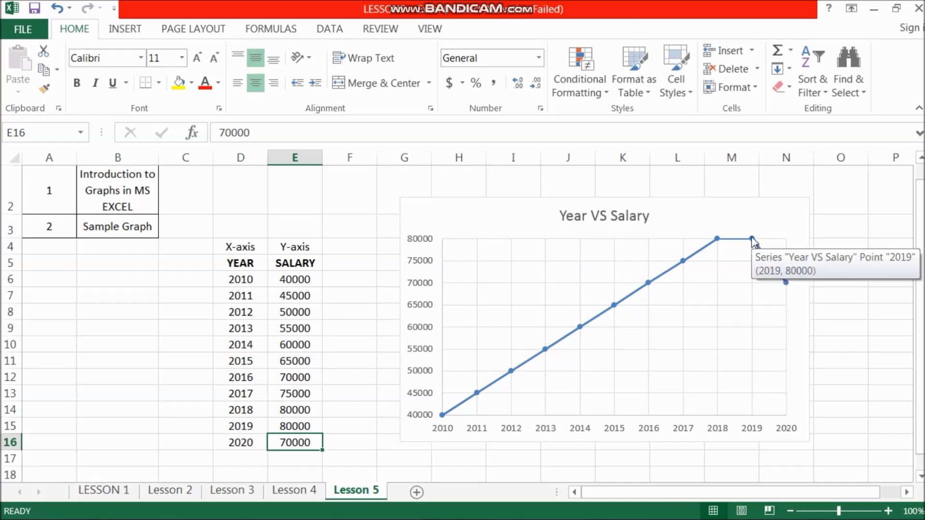
{"action": "mouse_move", "coordinate": [786, 287]}
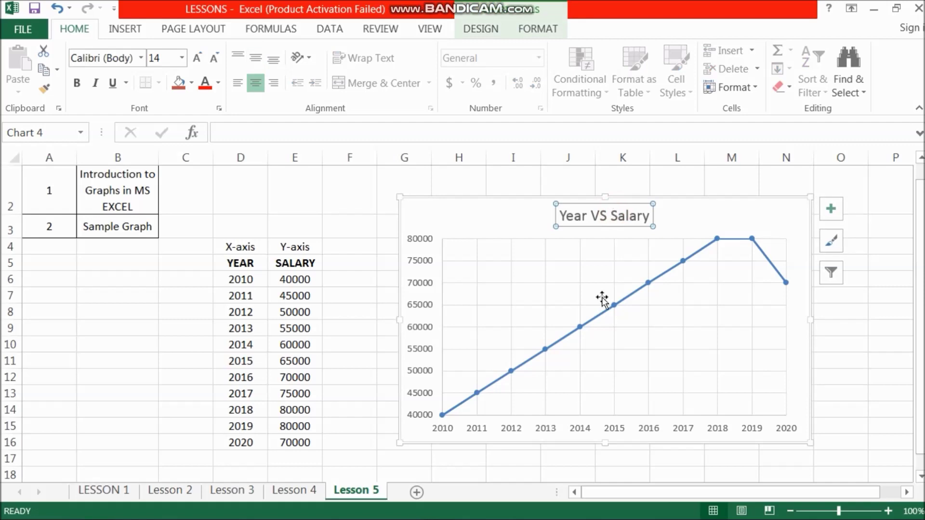
{"action": "left_click", "coordinate": [611, 430]}
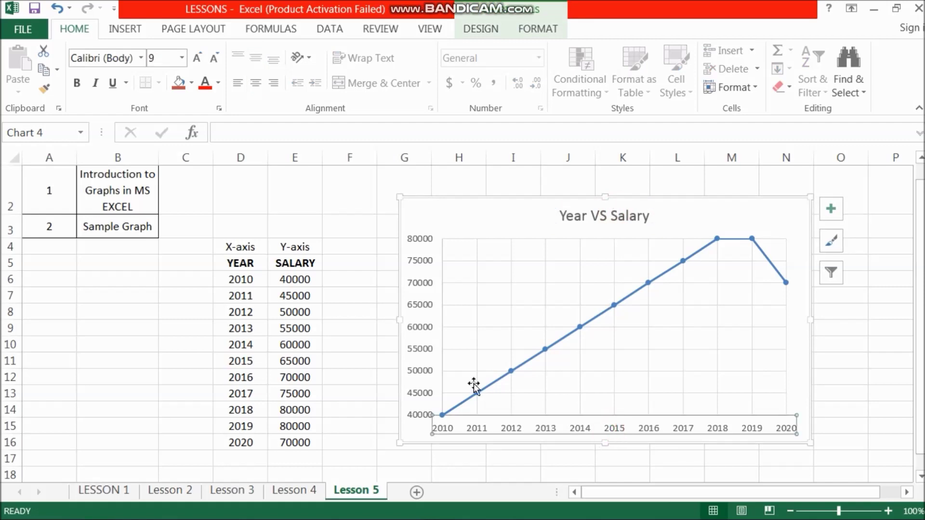
{"action": "left_click", "coordinate": [417, 347]}
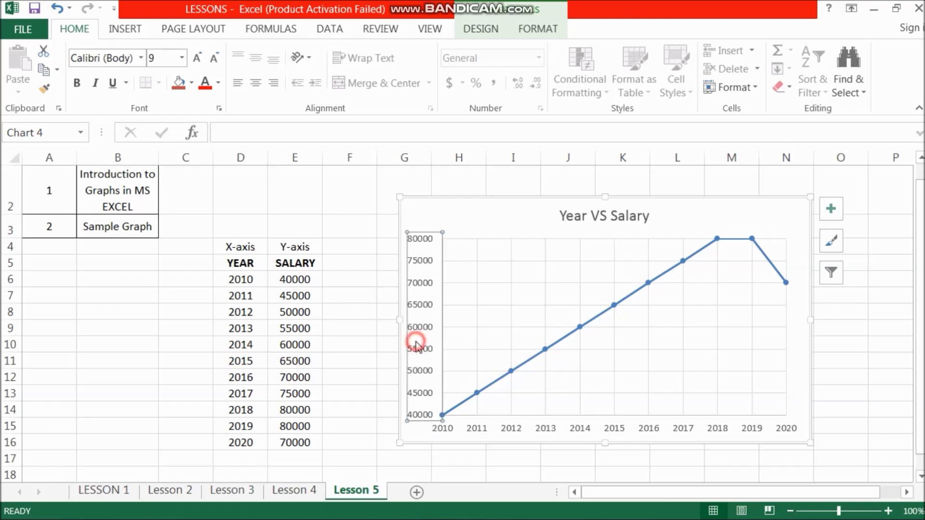